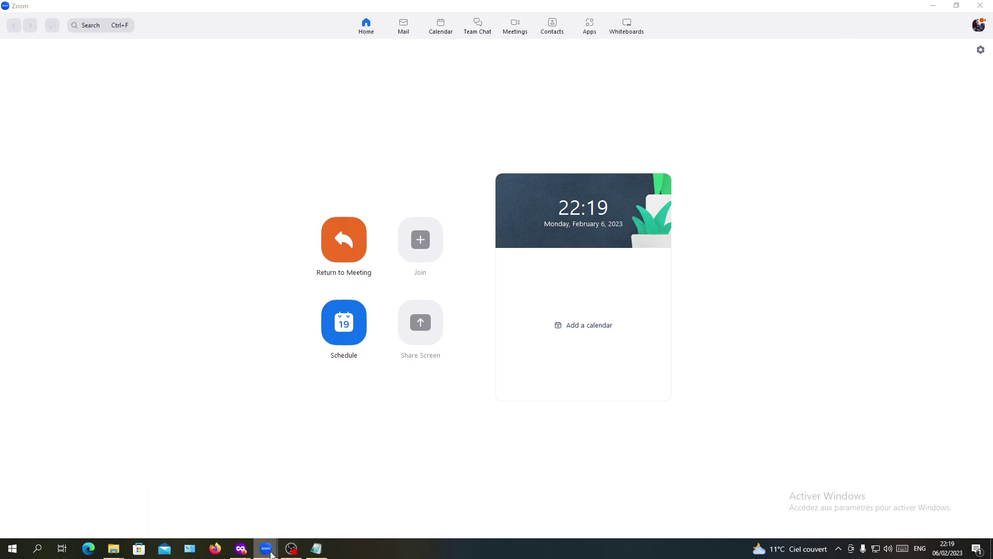
Step: Switch between the running meeting and the Zoom home window
left_click(288, 515)
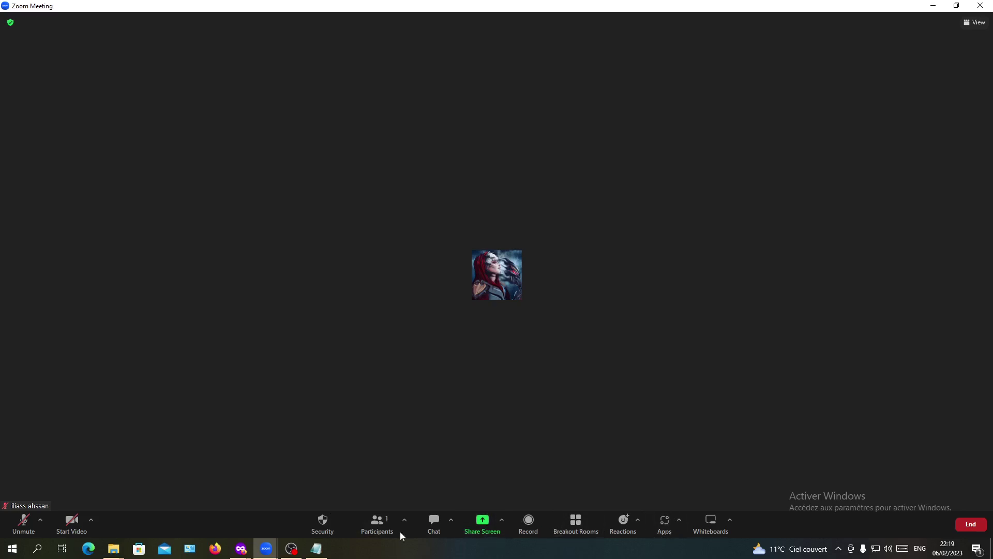
left_click(266, 548)
left_click(229, 509)
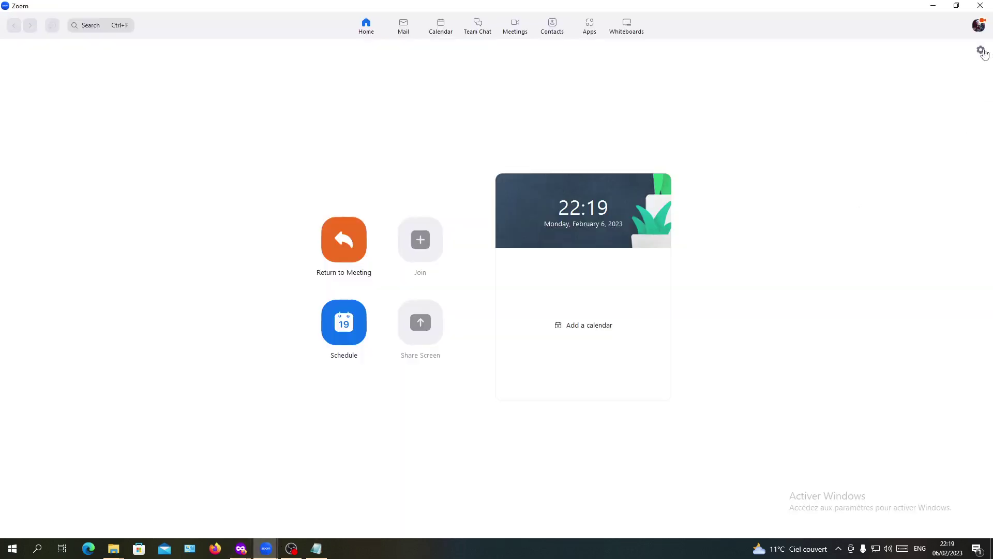
left_click(981, 50)
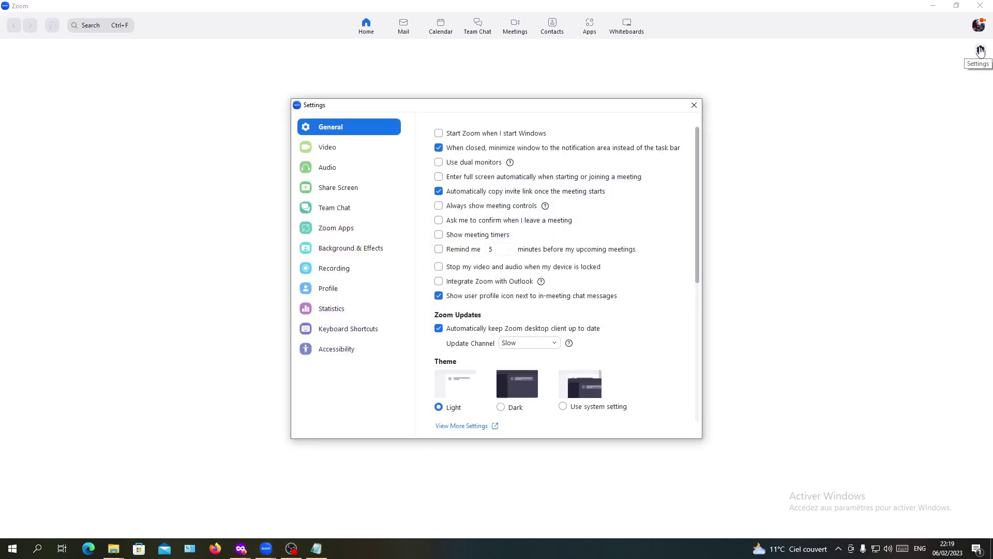
left_click(694, 105)
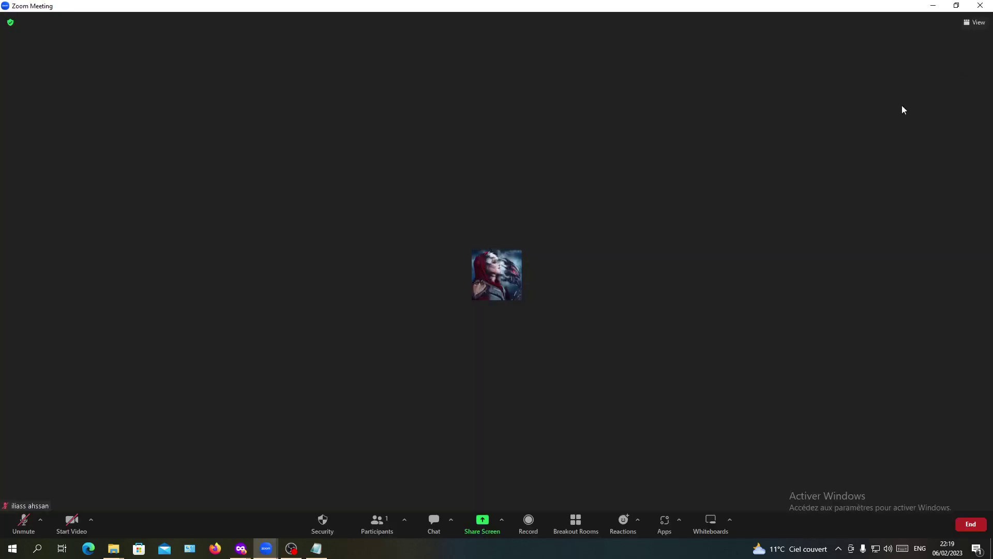
Step: Open Zoom Settings from the home window's account menu, landing on General
left_click(210, 501)
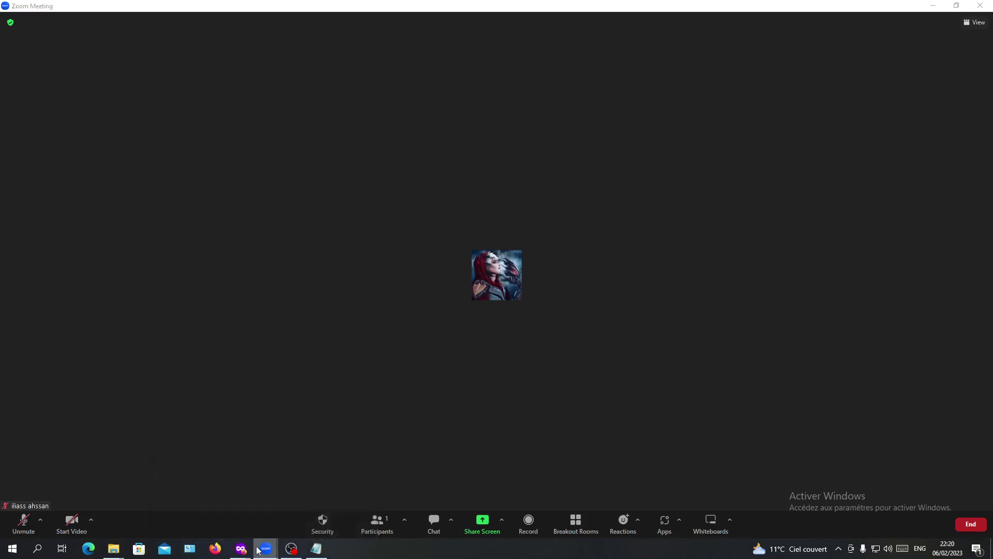
mouse_move(265, 549)
left_click(210, 500)
left_click(978, 26)
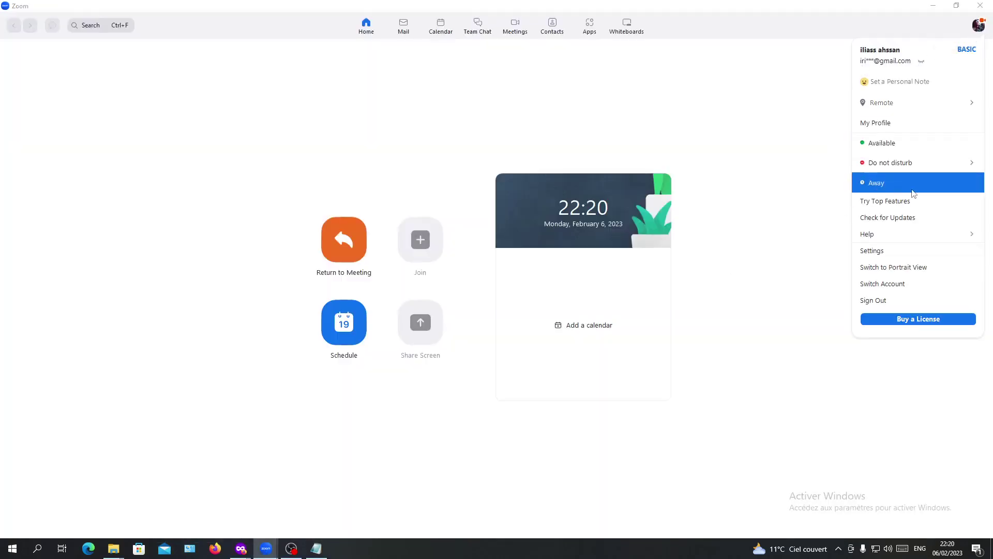
left_click(885, 252)
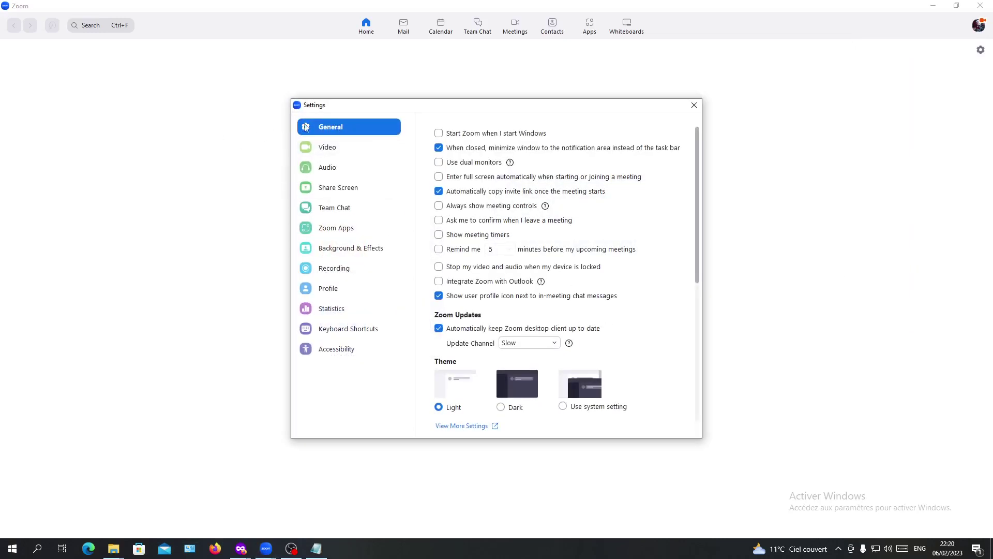
scroll(556, 298, "down", 2)
scroll(560, 314, "down", 2)
scroll(535, 335, "up", 2)
scroll(487, 308, "up", 2)
scroll(536, 277, "up", 1)
Step: Tick 'Always show meeting controls' on the General settings page
left_click(439, 207)
scroll(441, 215, "down", 3)
scroll(461, 226, "down", 1)
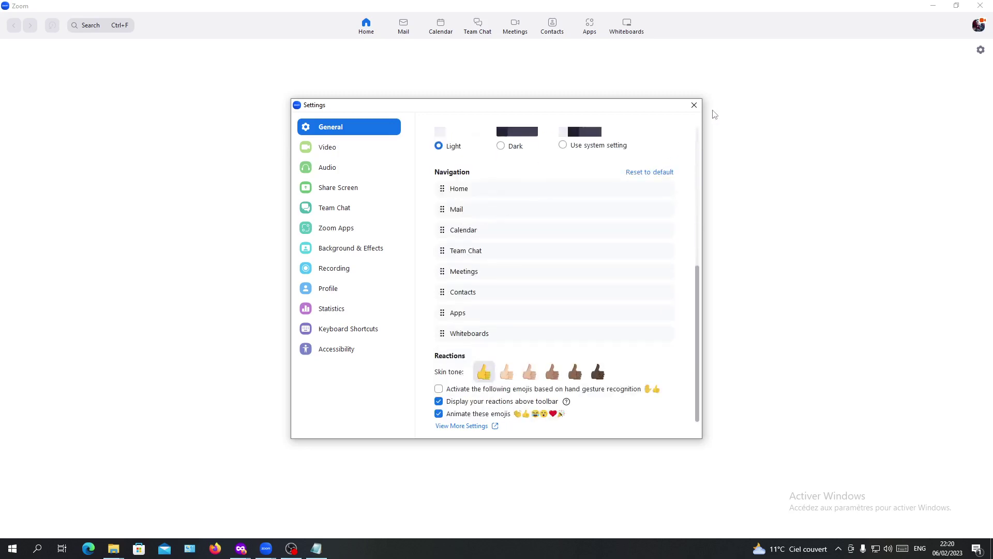